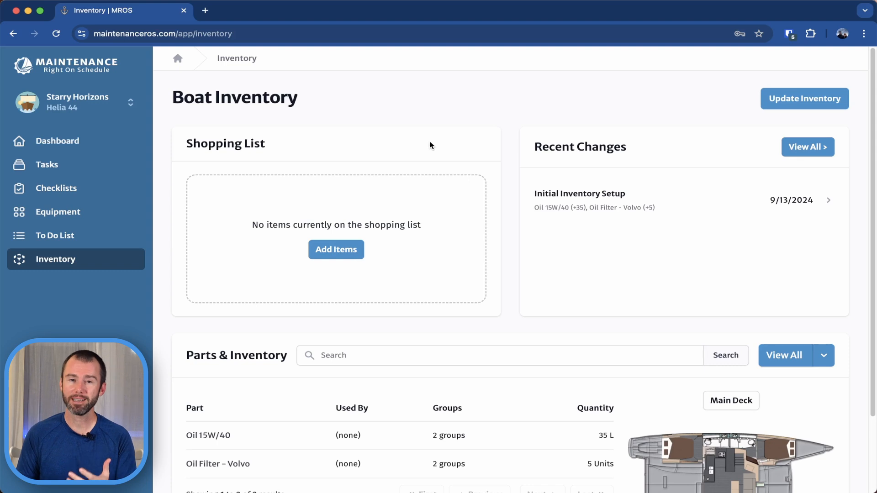
Open the Oil Filter – Volvo inventory item and start adding an associated task.
{"action": "scroll", "coordinate": [431, 144], "scroll_direction": "down", "scroll_amount": 3}
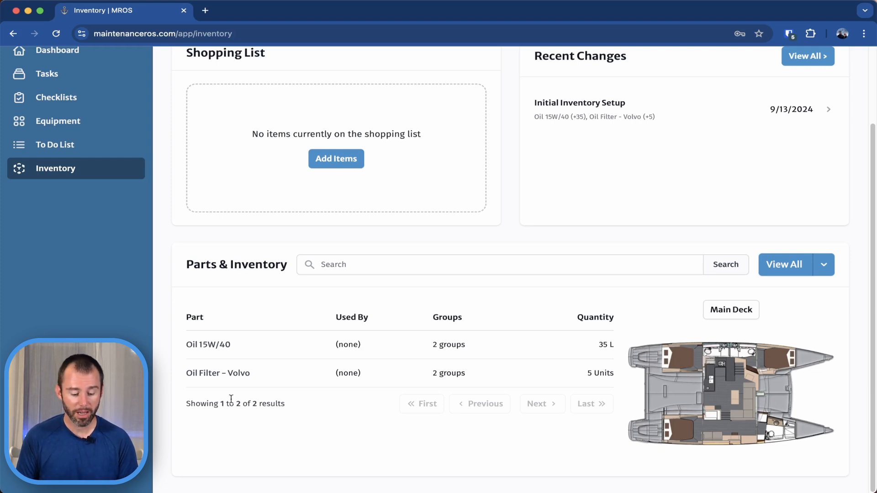
{"action": "left_click", "coordinate": [216, 374]}
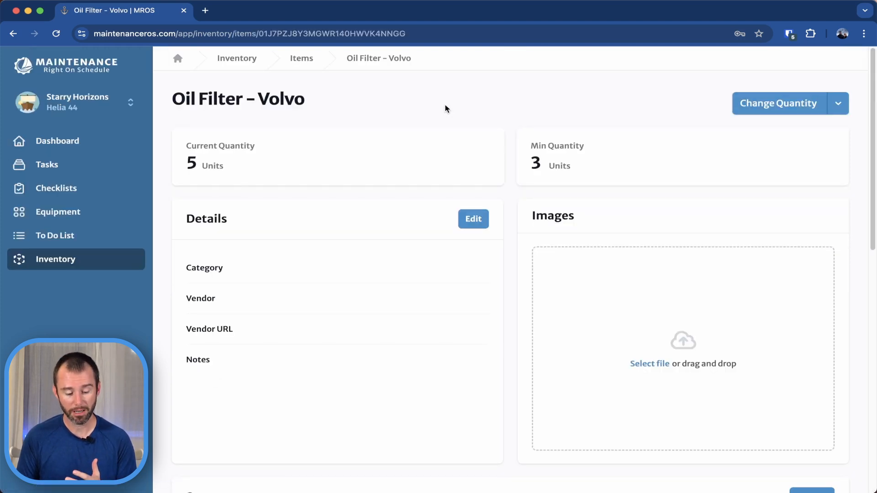
{"action": "scroll", "coordinate": [505, 219], "scroll_direction": "down", "scroll_amount": 10}
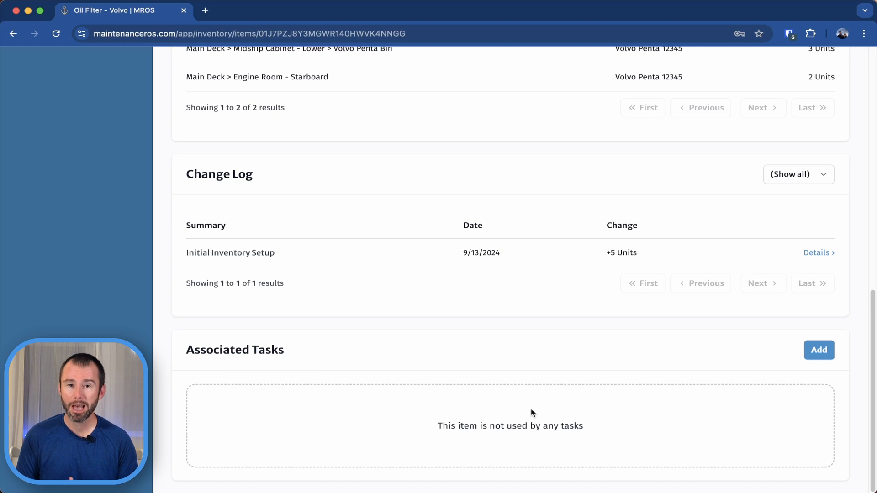
{"action": "left_click", "coordinate": [824, 353]}
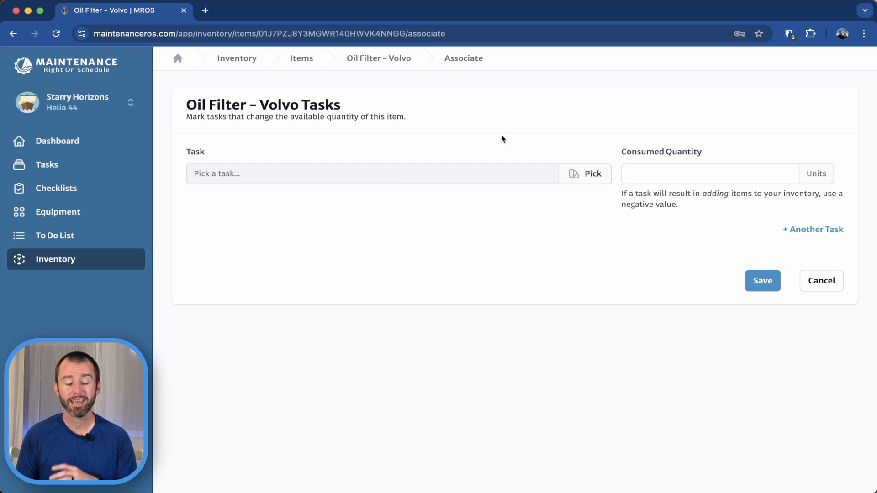
Search the tasks for "oil" and select Replace engine oil and oil filters (Port Engine) as the associated task.
{"action": "left_click", "coordinate": [584, 177]}
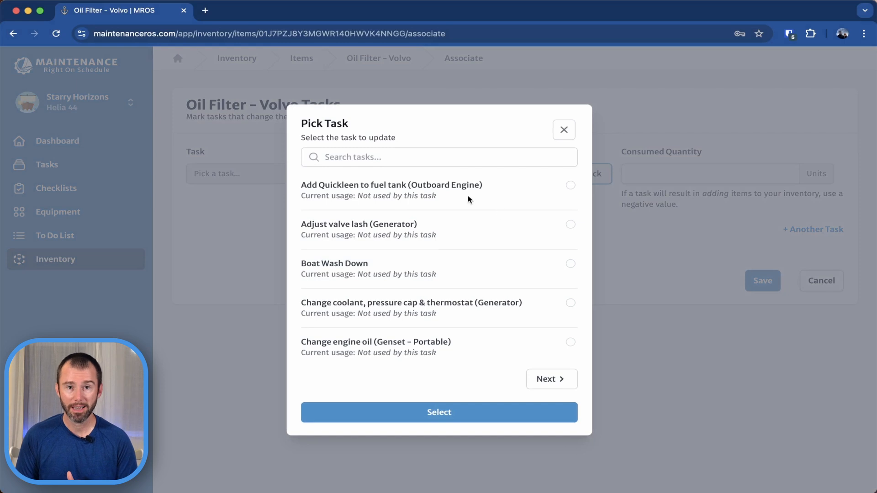
{"action": "left_click", "coordinate": [413, 154]}
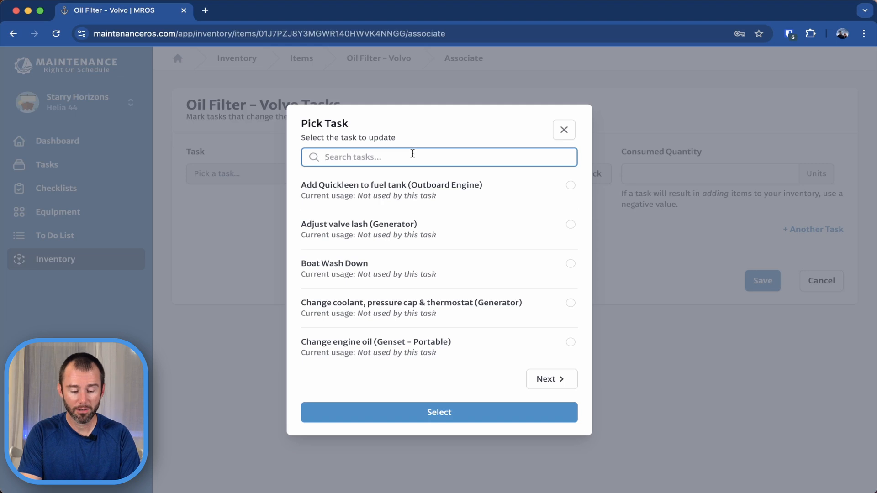
{"action": "type", "text": "oile"}
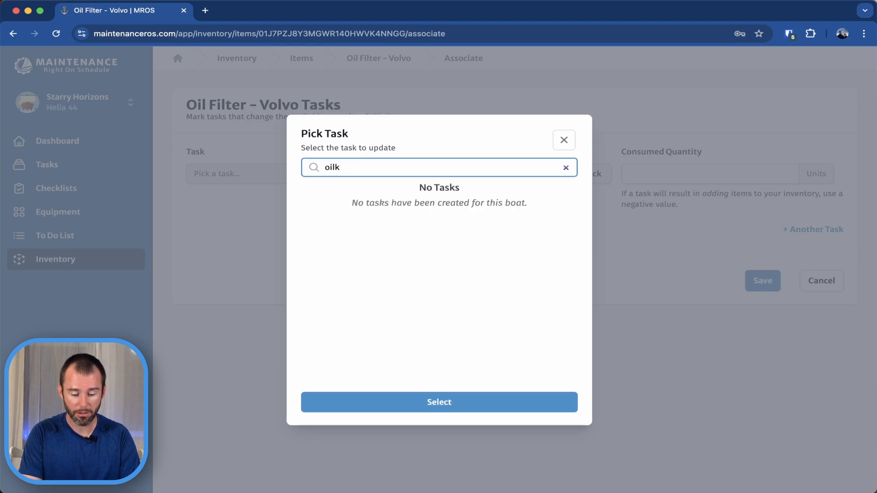
{"action": "key", "text": "BackSpace"}
{"action": "key", "text": "BackSpace"}
{"action": "type", "text": "l"}
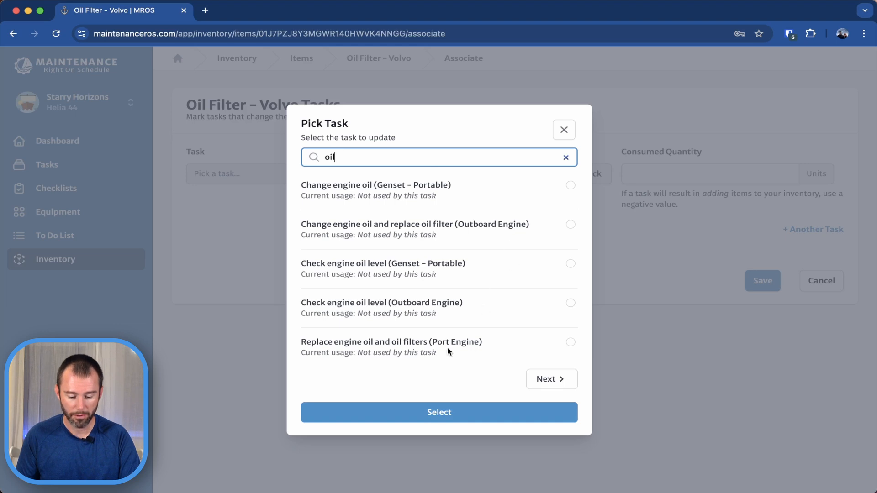
{"action": "left_click", "coordinate": [546, 375]}
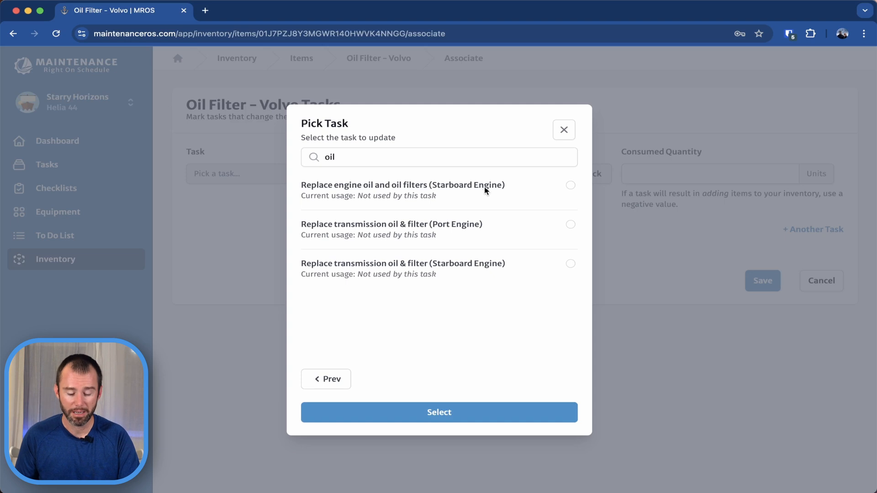
{"action": "left_click", "coordinate": [328, 379]}
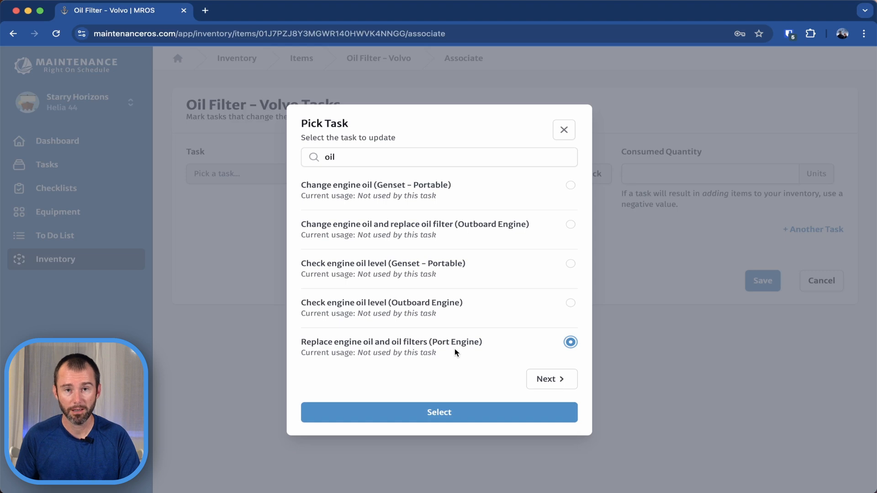
{"action": "left_click", "coordinate": [485, 413]}
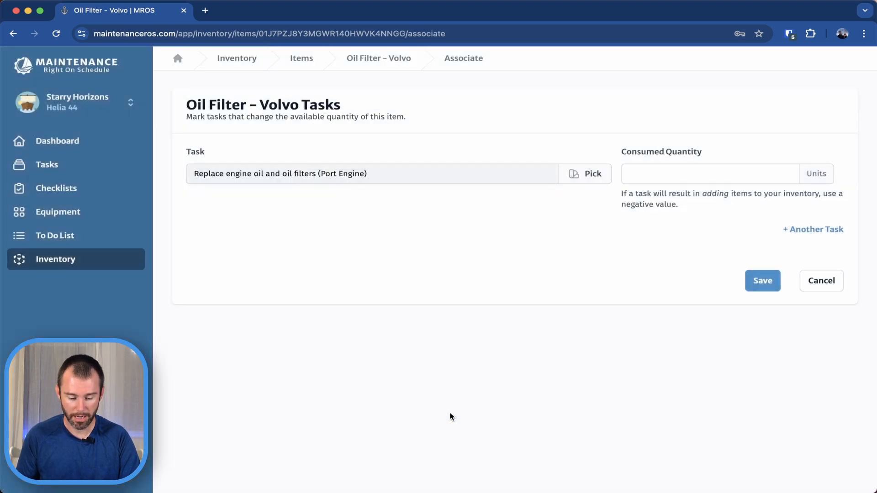
Set the port engine task's consumed quantity to 1 unit.
{"action": "left_click", "coordinate": [653, 170]}
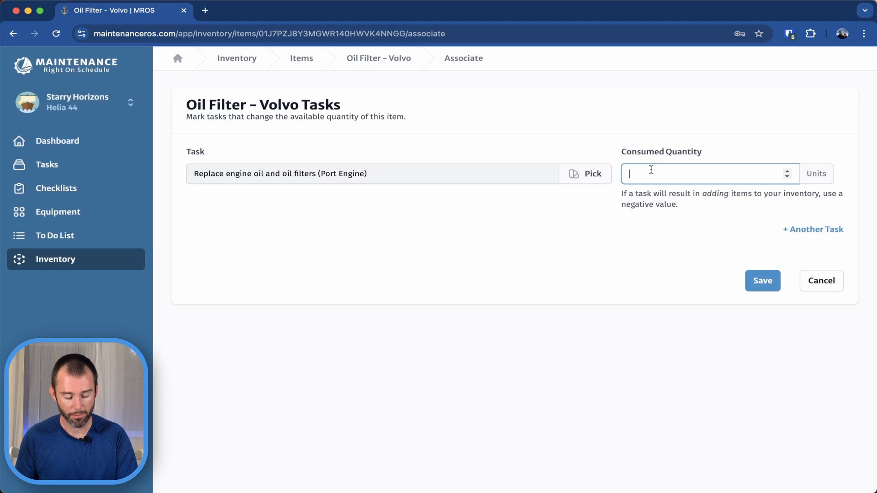
{"action": "type", "text": "1"}
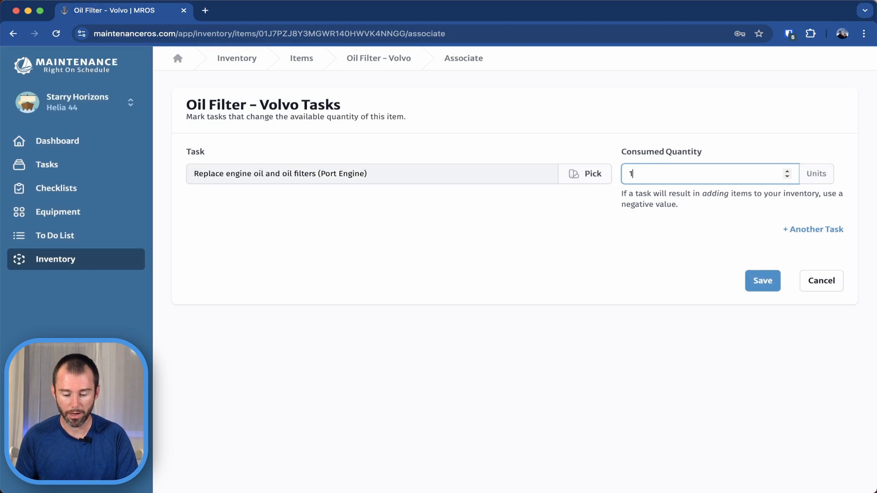
{"action": "left_click", "coordinate": [613, 251]}
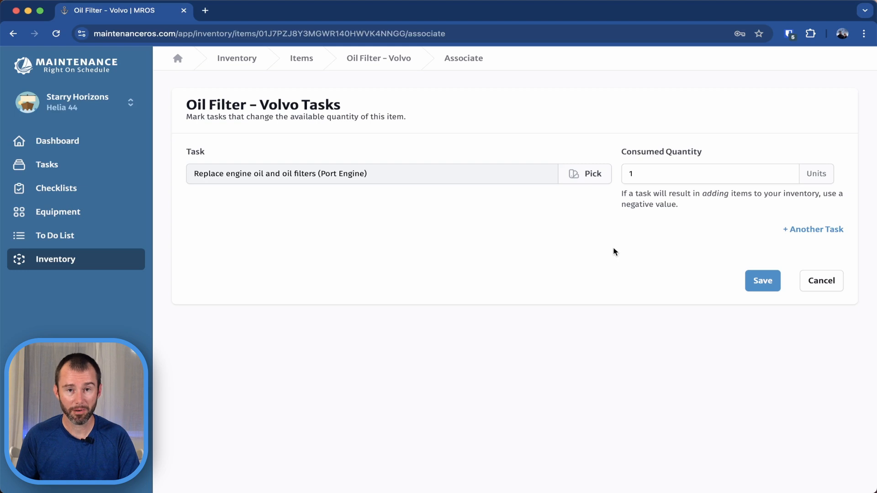
Add another task row and assign Replace engine oil and oil filters (Starboard Engine) to it.
{"action": "left_click", "coordinate": [827, 231]}
{"action": "left_click", "coordinate": [442, 205]}
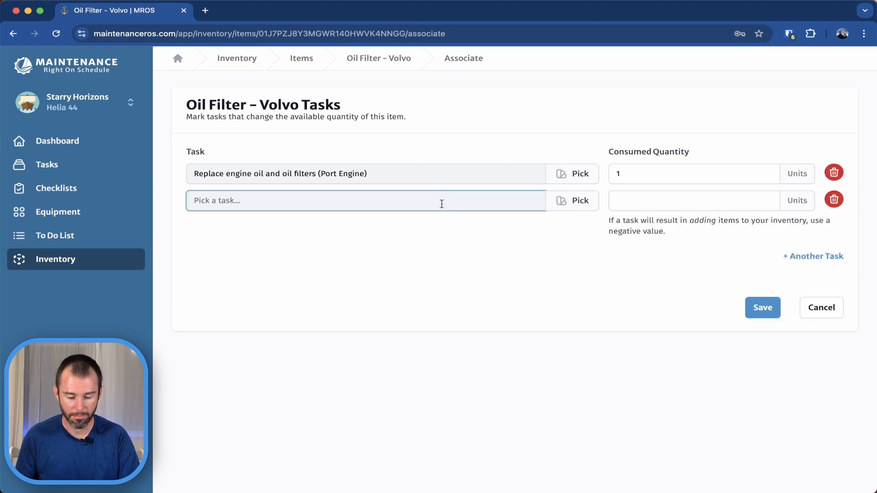
{"action": "left_click", "coordinate": [589, 201]}
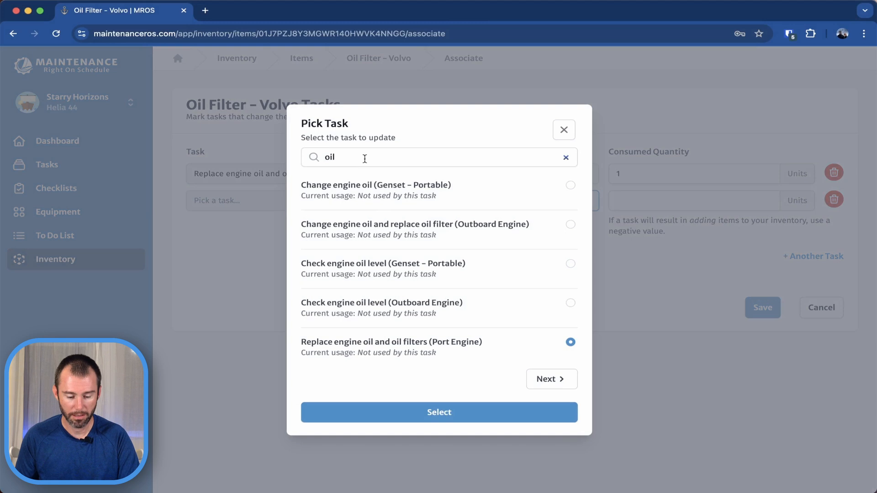
{"action": "left_click", "coordinate": [560, 380]}
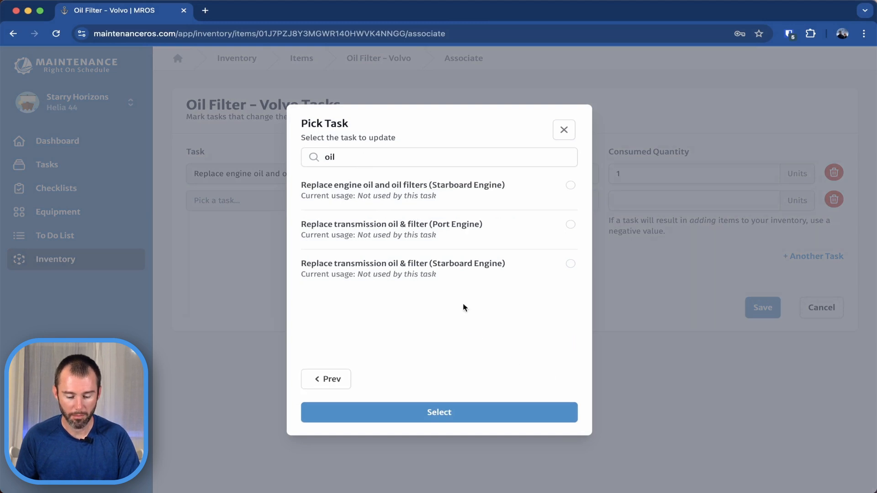
{"action": "left_click", "coordinate": [570, 186]}
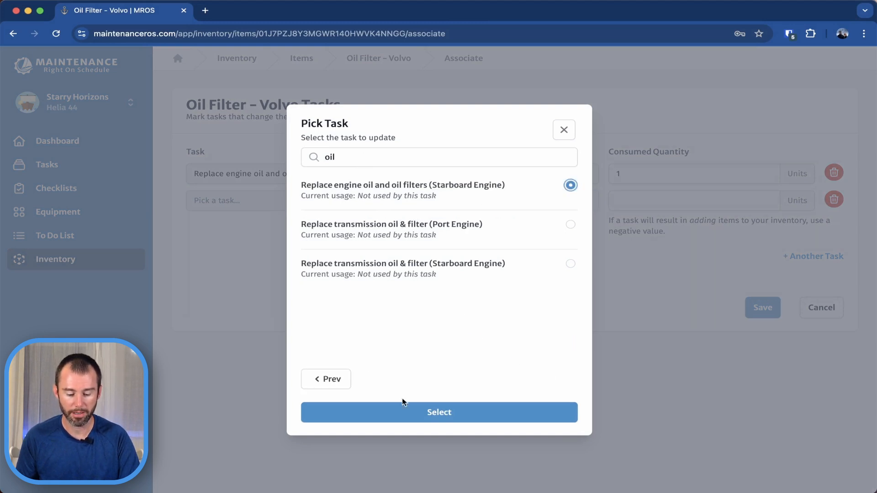
{"action": "left_click", "coordinate": [507, 417]}
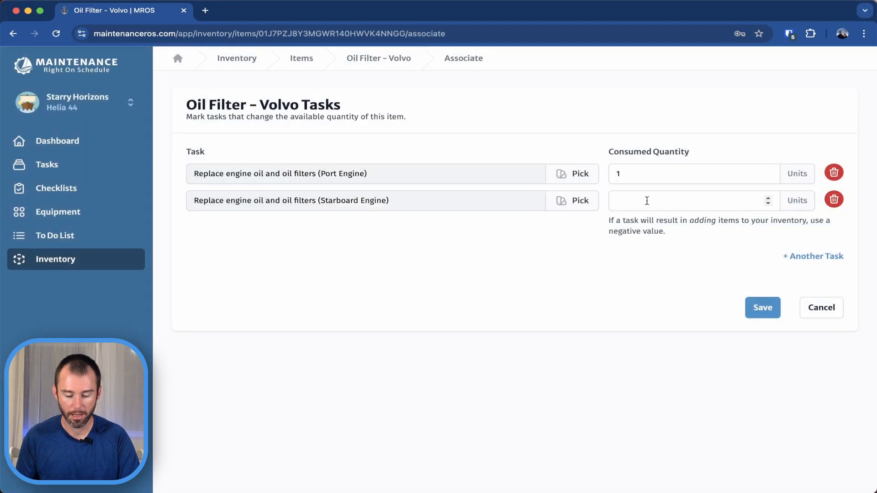
Set the starboard engine task's consumed quantity to 1 unit and save the task associations.
{"action": "left_click", "coordinate": [646, 201]}
{"action": "type", "text": "1"}
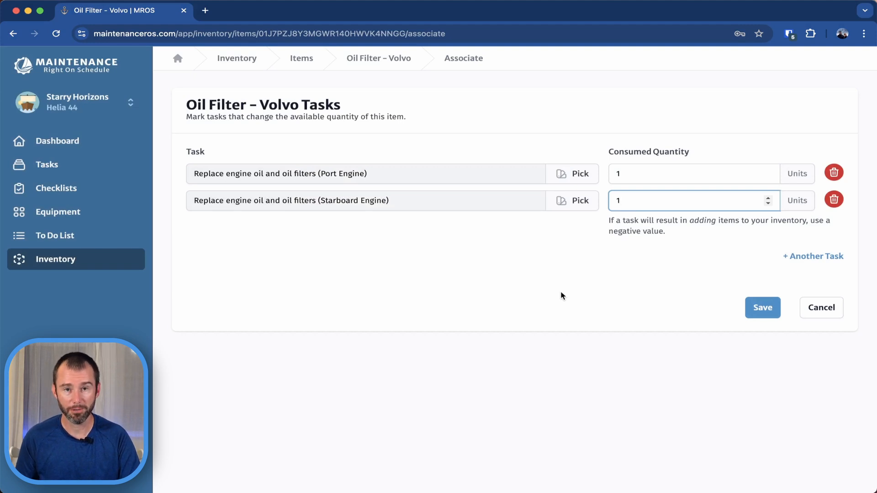
{"action": "left_click", "coordinate": [756, 304]}
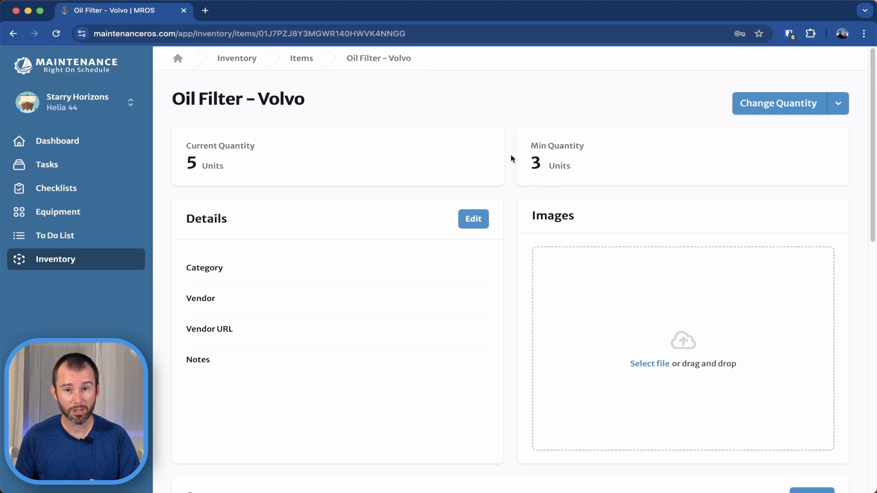
Review the oil filter's associated tasks and open the Port Engine's Replace engine oil and oil filters task to check its inventory usage.
{"action": "scroll", "coordinate": [511, 154], "scroll_direction": "down", "scroll_amount": 12}
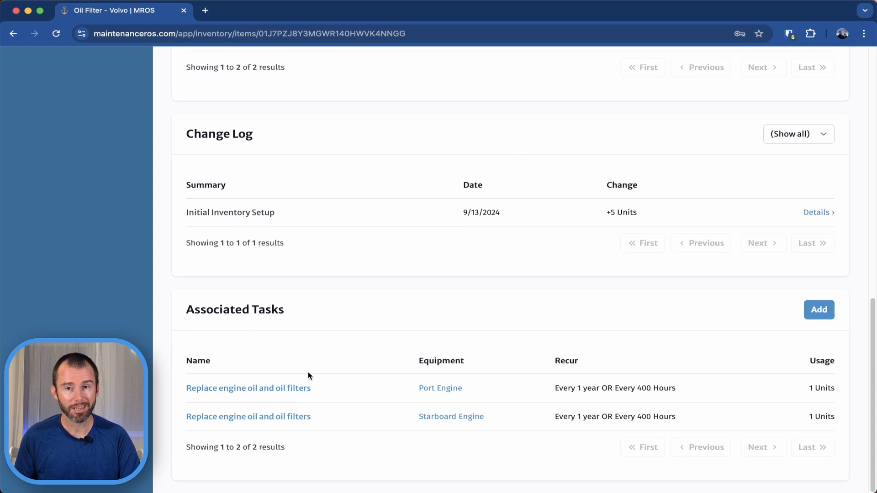
{"action": "left_click", "coordinate": [235, 389]}
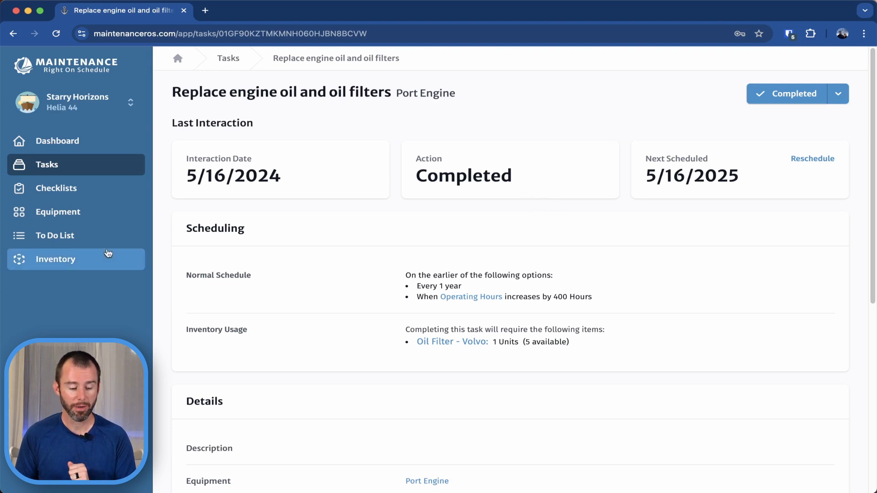
Return to the boat inventory overview and review the scheduled inventory usage and parts list.
{"action": "left_click", "coordinate": [73, 260]}
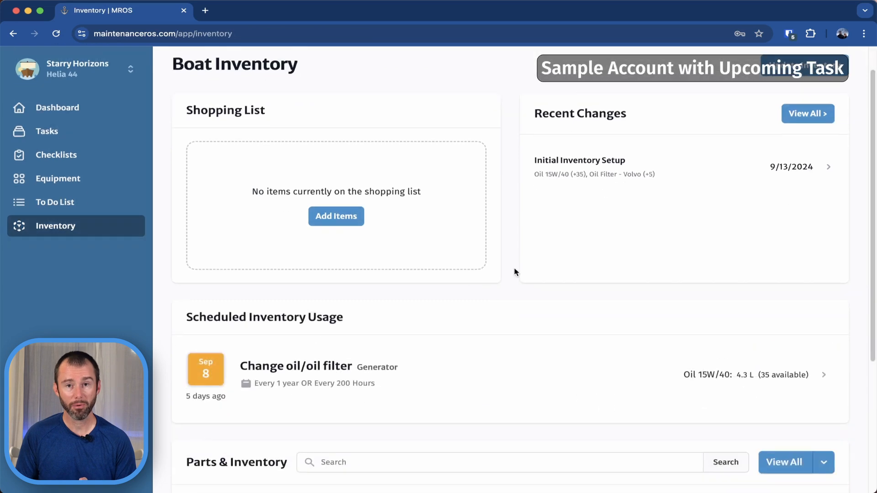
{"action": "scroll", "coordinate": [515, 269], "scroll_direction": "down", "scroll_amount": 3}
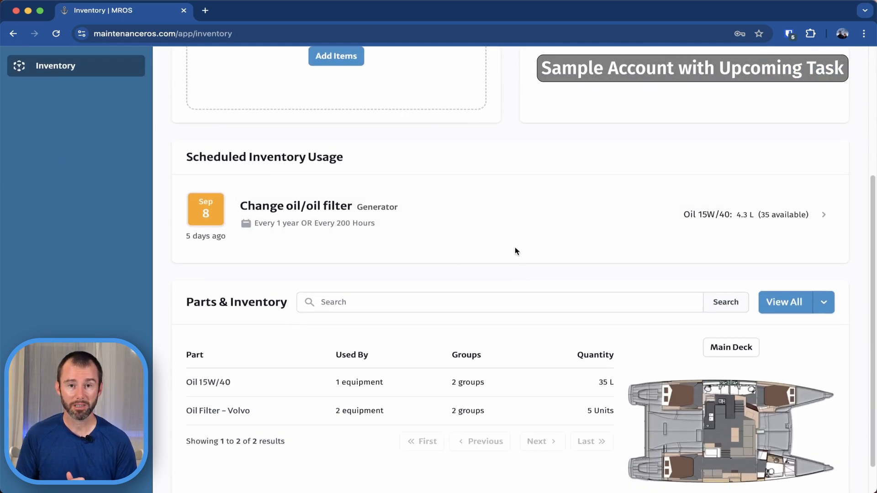
{"action": "scroll", "coordinate": [515, 250], "scroll_direction": "up", "scroll_amount": 5}
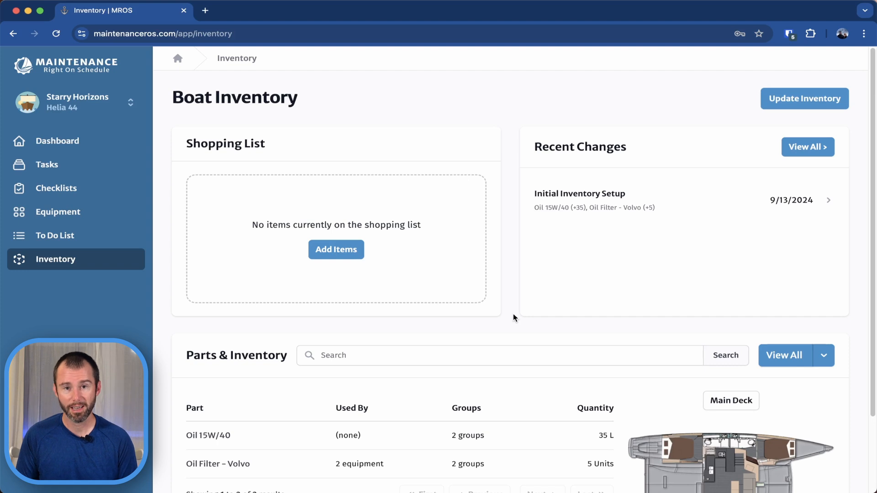
Open the Generator's equipment record and look through all of its maintenance tasks.
{"action": "left_click", "coordinate": [83, 214]}
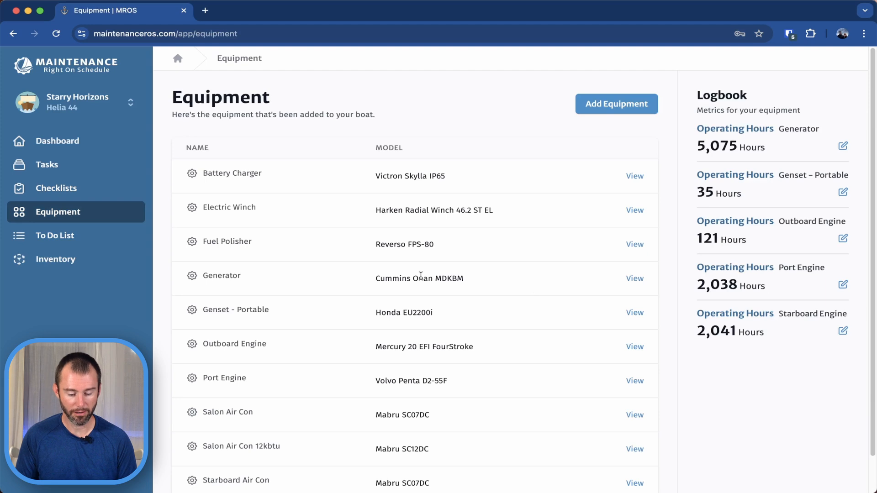
{"action": "left_click", "coordinate": [634, 278]}
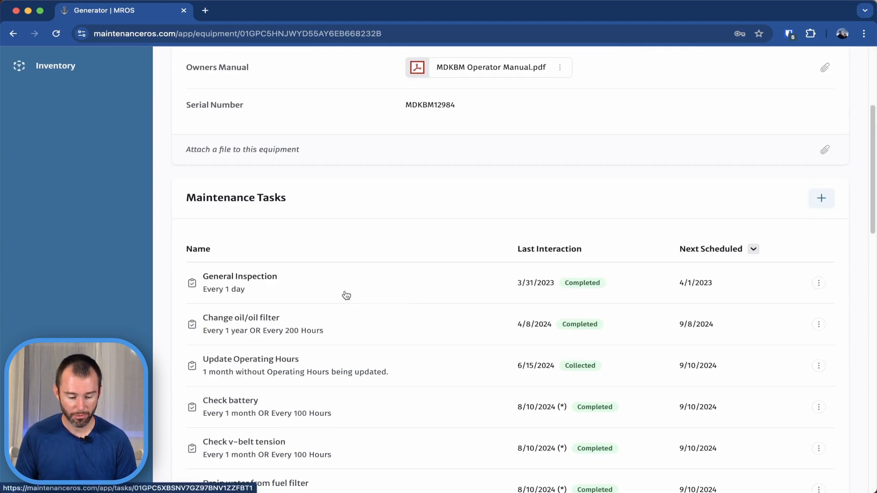
{"action": "scroll", "coordinate": [347, 294], "scroll_direction": "down", "scroll_amount": 5}
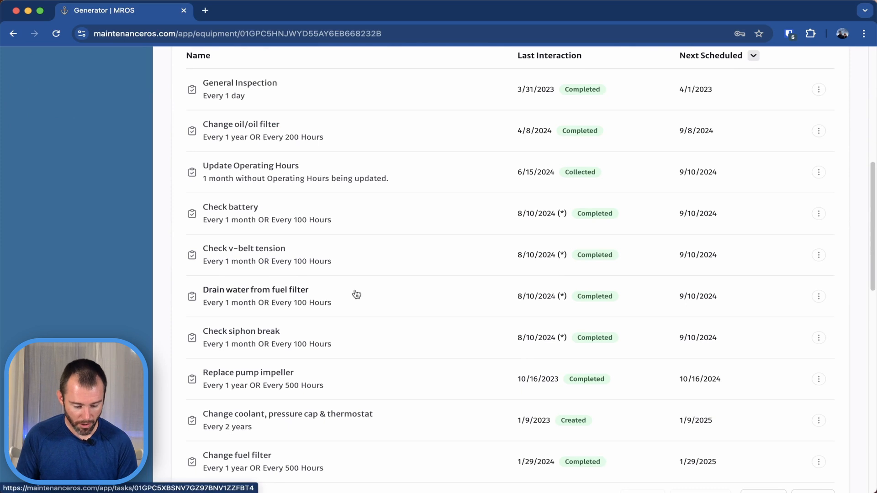
{"action": "scroll", "coordinate": [356, 293], "scroll_direction": "down", "scroll_amount": 3}
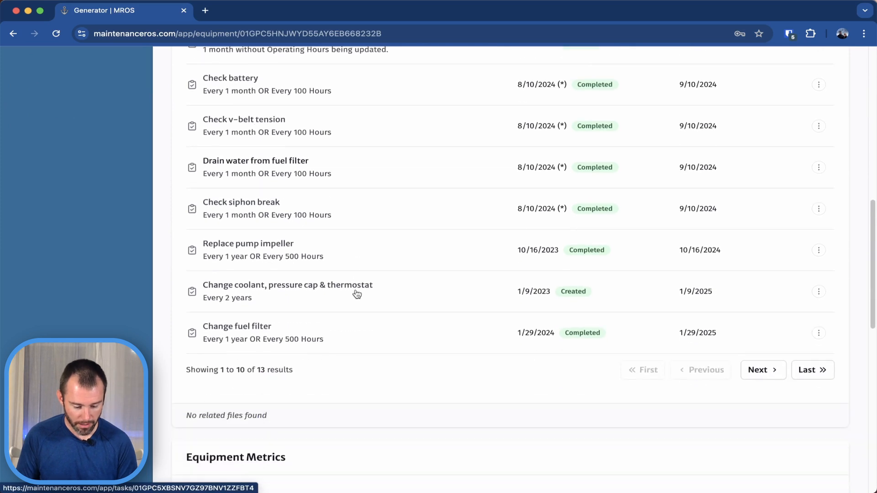
{"action": "left_click", "coordinate": [751, 371]}
{"action": "scroll", "coordinate": [398, 319], "scroll_direction": "up", "scroll_amount": 5}
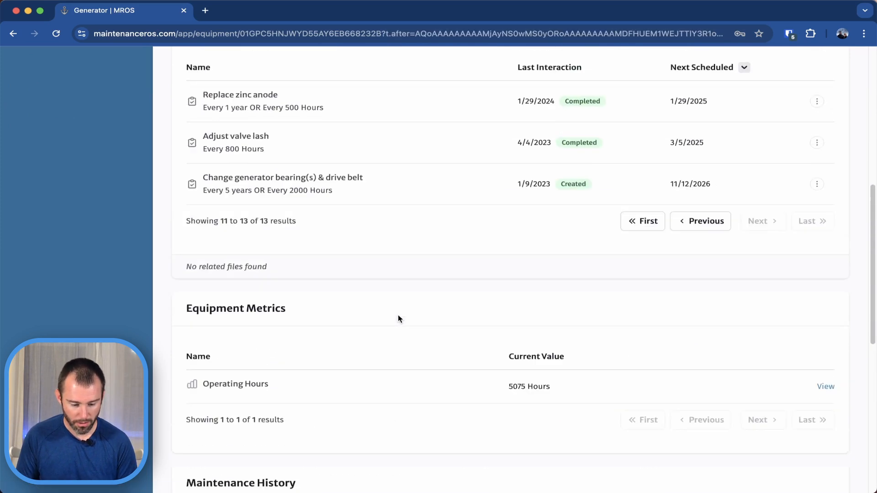
{"action": "scroll", "coordinate": [398, 319], "scroll_direction": "up", "scroll_amount": 2}
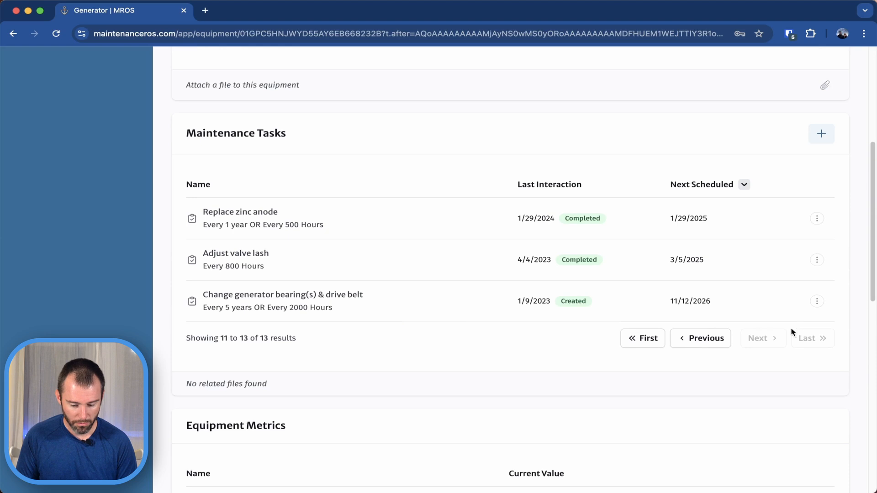
{"action": "left_click", "coordinate": [721, 338]}
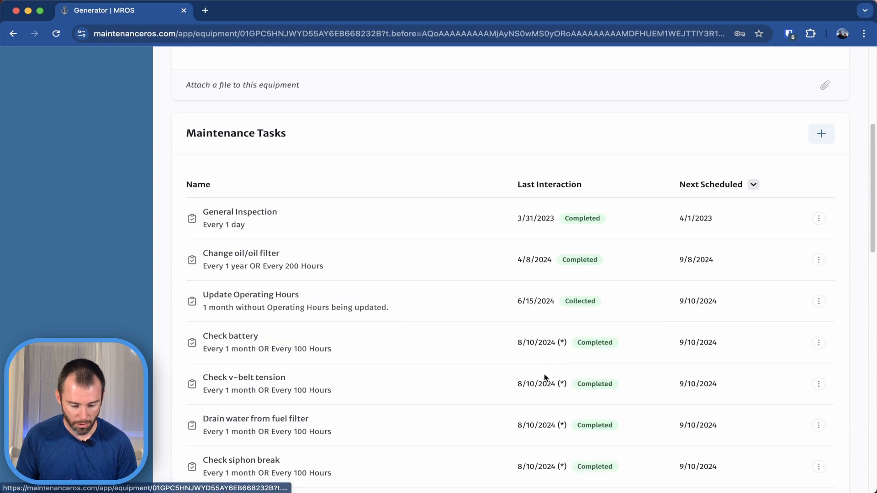
Open the Generator's Change oil/oil filter task for editing.
{"action": "left_click", "coordinate": [273, 256]}
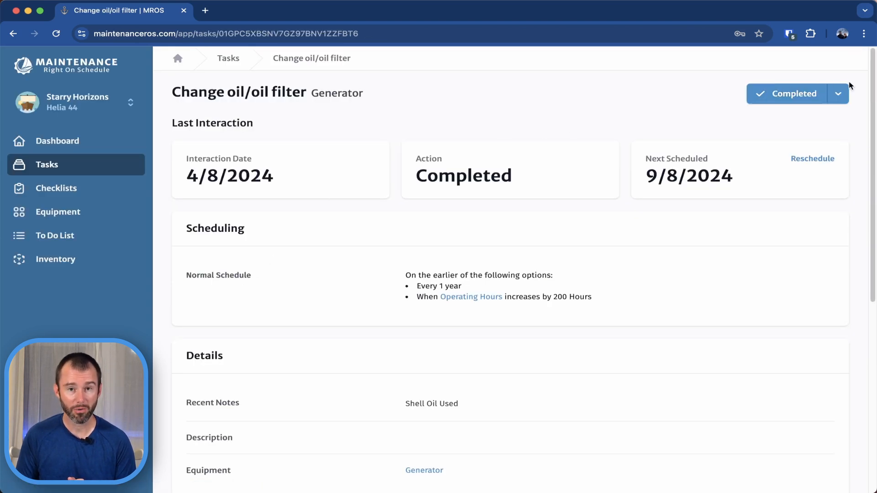
{"action": "left_click", "coordinate": [840, 95]}
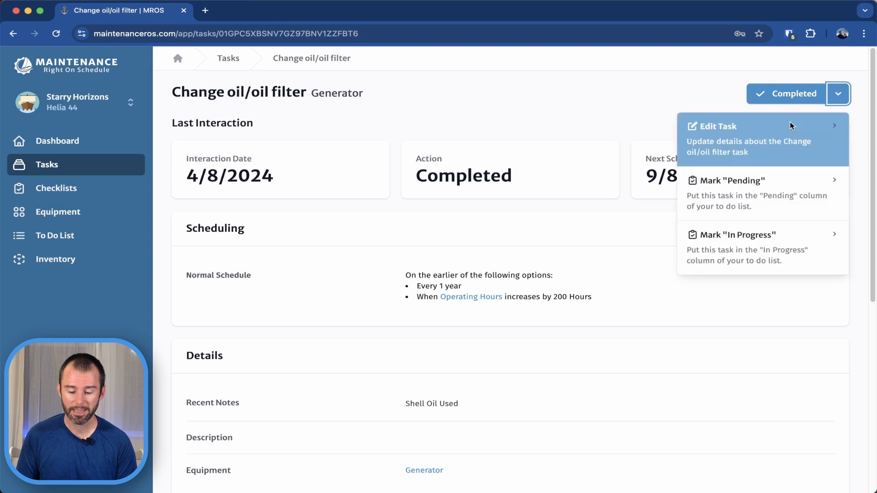
{"action": "left_click", "coordinate": [763, 138]}
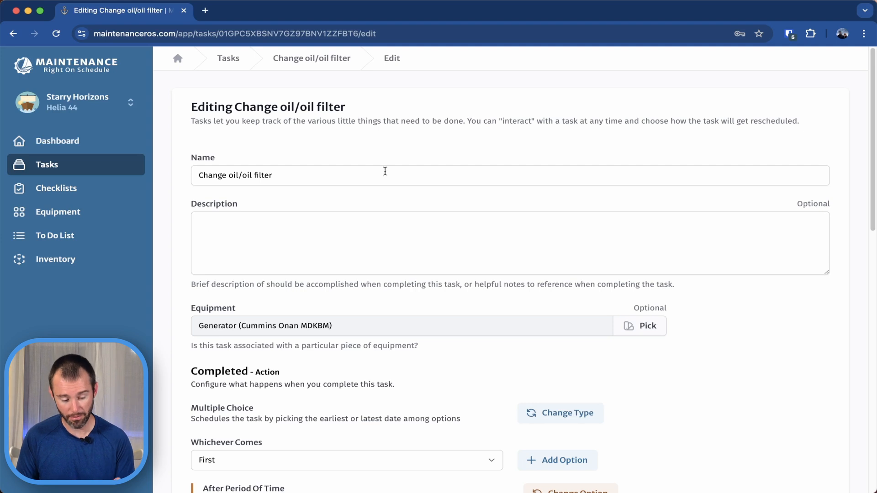
Add a specific-part prompt for Oil 15W/40 with a usage of 4.3 L and save the task.
{"action": "scroll", "coordinate": [270, 182], "scroll_direction": "down", "scroll_amount": 3}
{"action": "scroll", "coordinate": [387, 283], "scroll_direction": "down", "scroll_amount": 2}
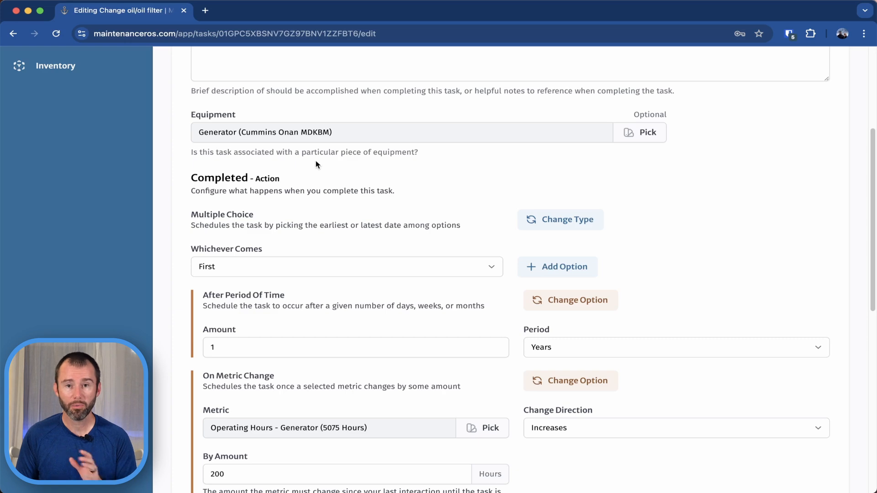
{"action": "scroll", "coordinate": [318, 168], "scroll_direction": "down", "scroll_amount": 8}
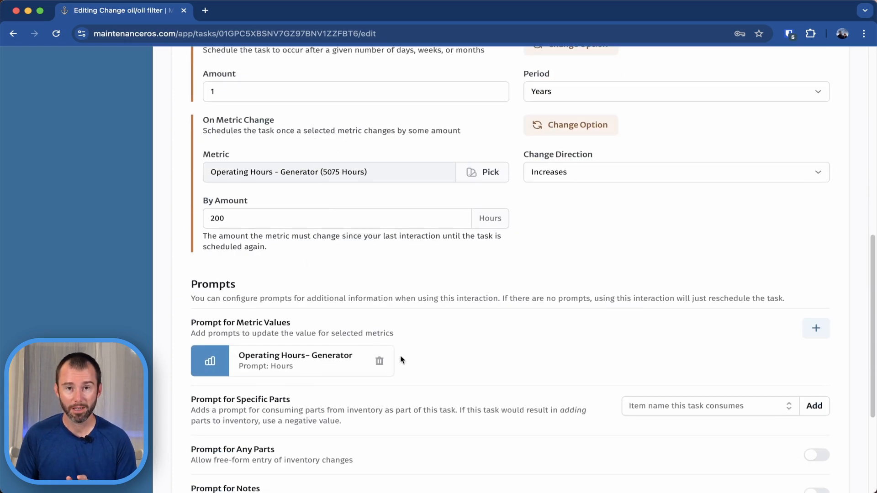
{"action": "scroll", "coordinate": [443, 346], "scroll_direction": "down", "scroll_amount": 4}
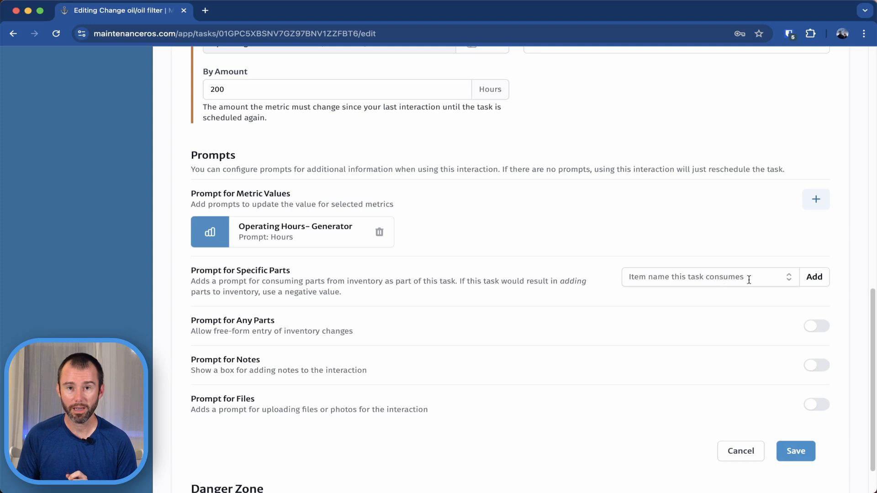
{"action": "left_click", "coordinate": [789, 284]}
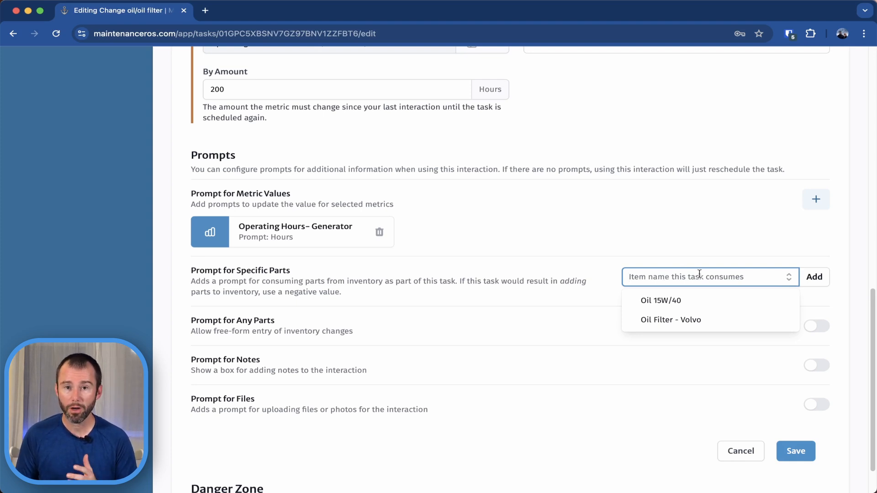
{"action": "left_click", "coordinate": [683, 305]}
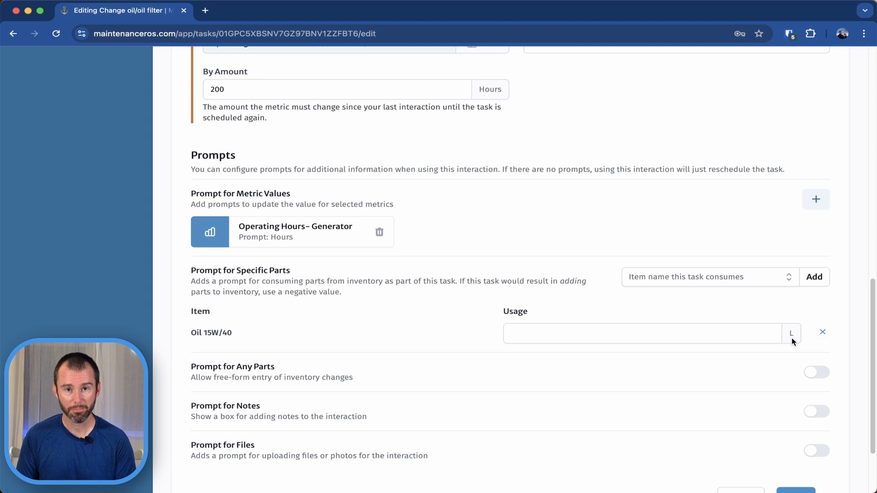
{"action": "left_click", "coordinate": [572, 332]}
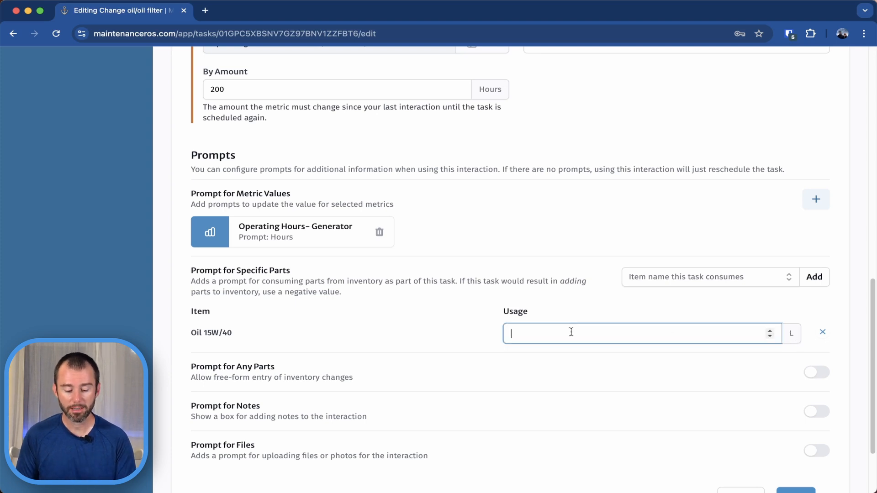
{"action": "type", "text": "4.3"}
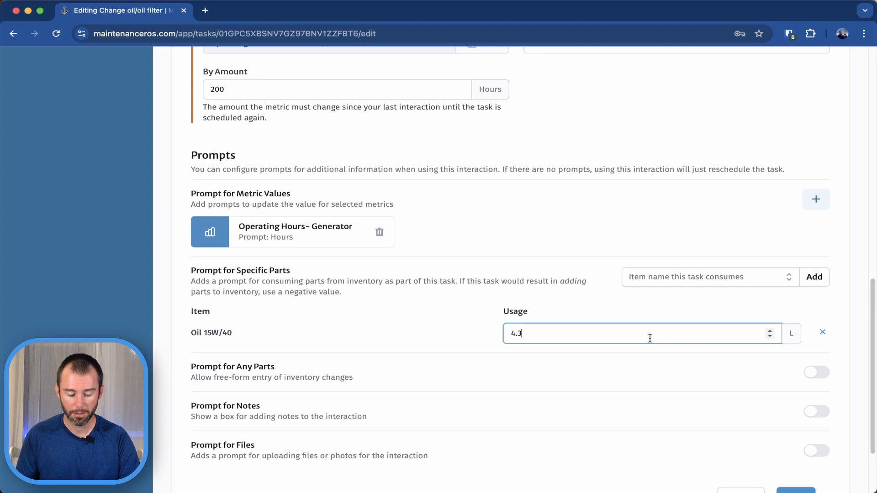
{"action": "scroll", "coordinate": [649, 338], "scroll_direction": "down", "scroll_amount": 3}
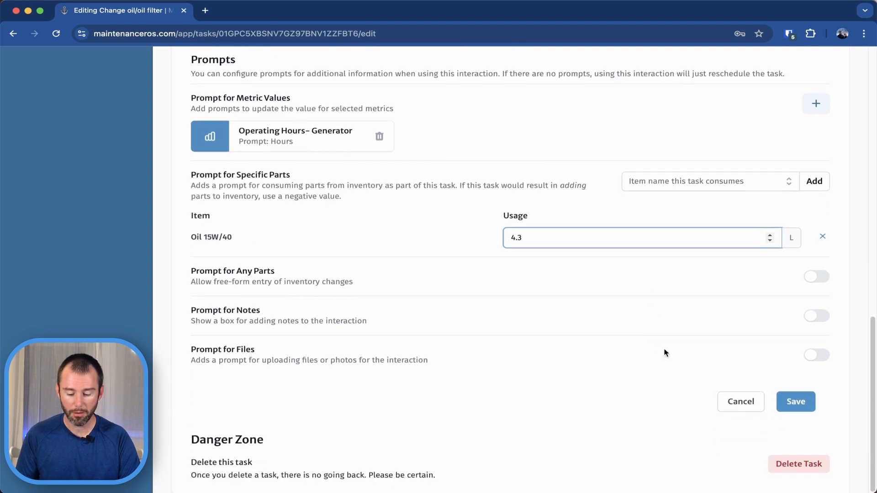
{"action": "left_click", "coordinate": [804, 406]}
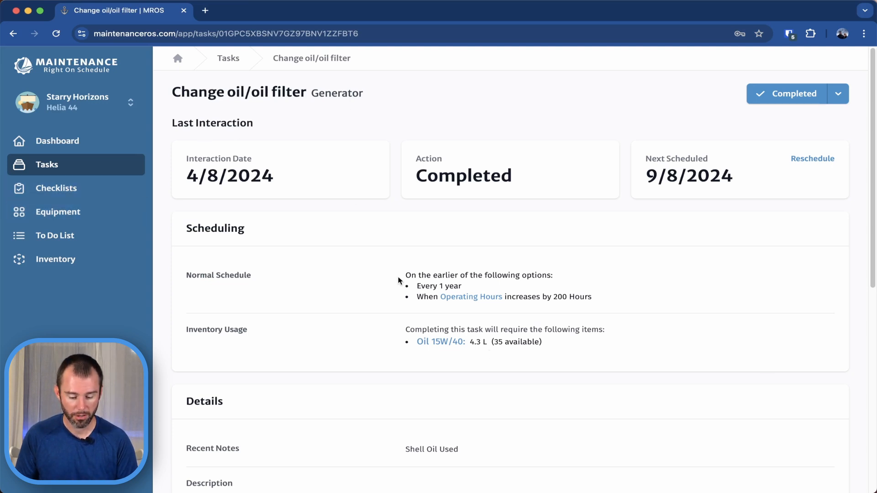
Review the saved task's inventory usage, return to the Generator's equipment record and examine its associated parts and inventory.
{"action": "scroll", "coordinate": [567, 266], "scroll_direction": "down", "scroll_amount": 7}
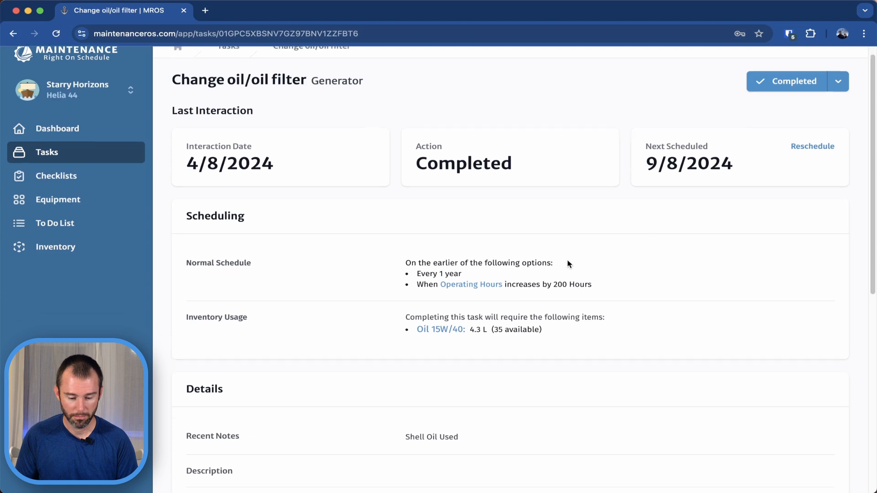
{"action": "left_click", "coordinate": [441, 202]}
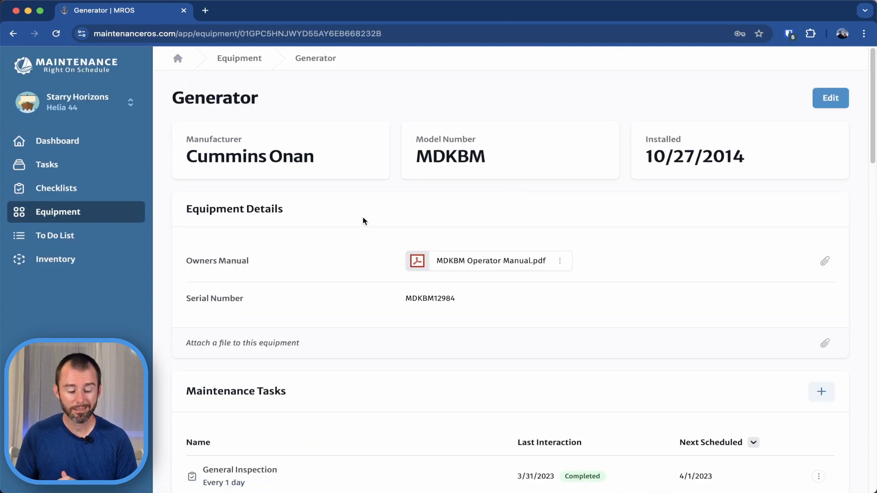
{"action": "scroll", "coordinate": [363, 221], "scroll_direction": "down", "scroll_amount": 1}
{"action": "scroll", "coordinate": [363, 222], "scroll_direction": "down", "scroll_amount": 17}
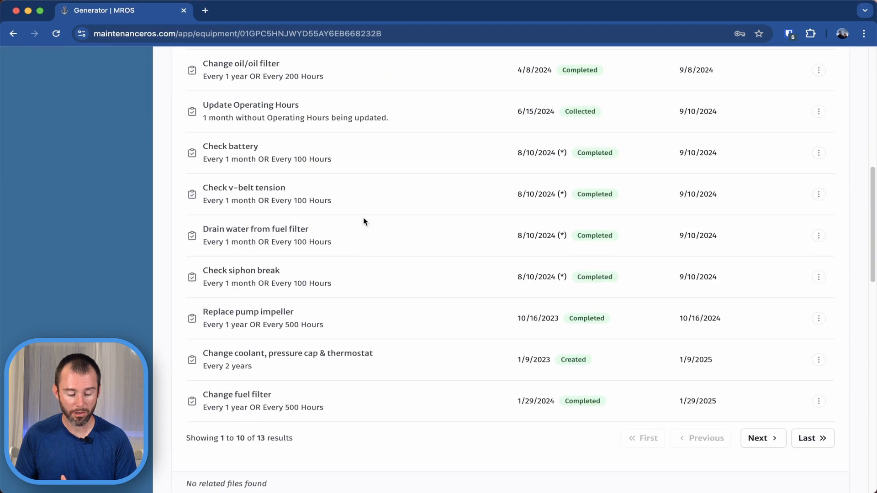
{"action": "scroll", "coordinate": [391, 224], "scroll_direction": "down", "scroll_amount": 3}
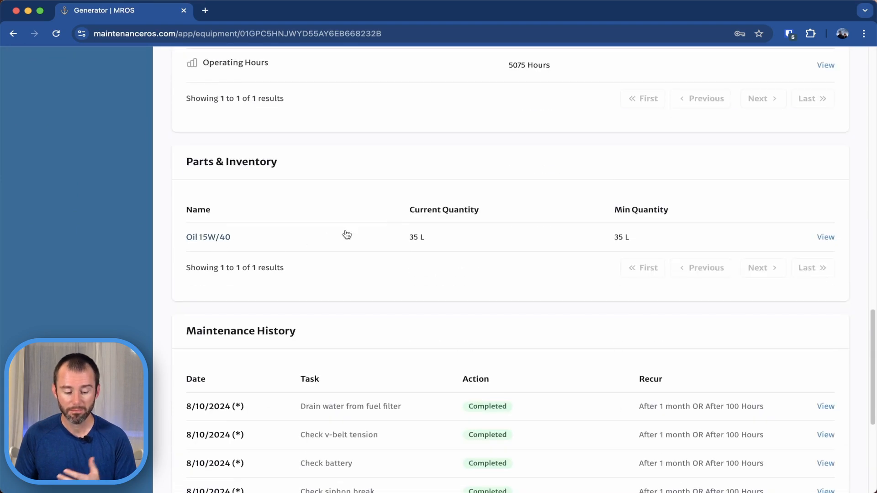